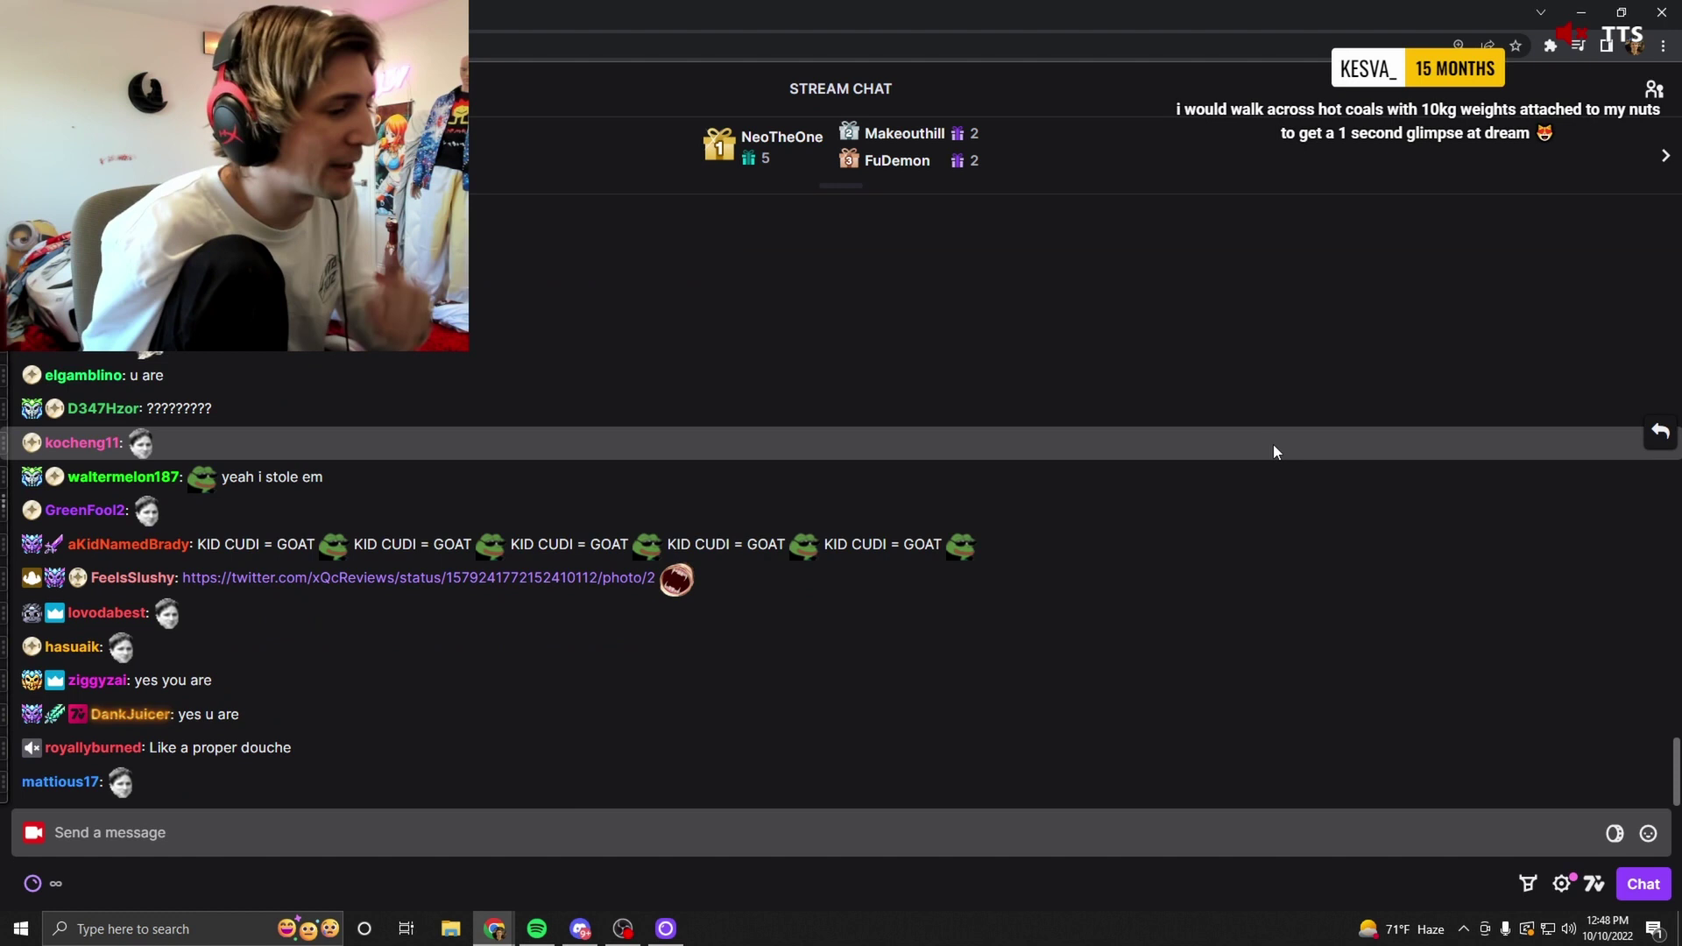
{"action": "scroll", "coordinate": [985, 545], "scroll_direction": "up", "scroll_amount": 3}
{"action": "scroll", "coordinate": [788, 566], "scroll_direction": "down", "scroll_amount": 2}
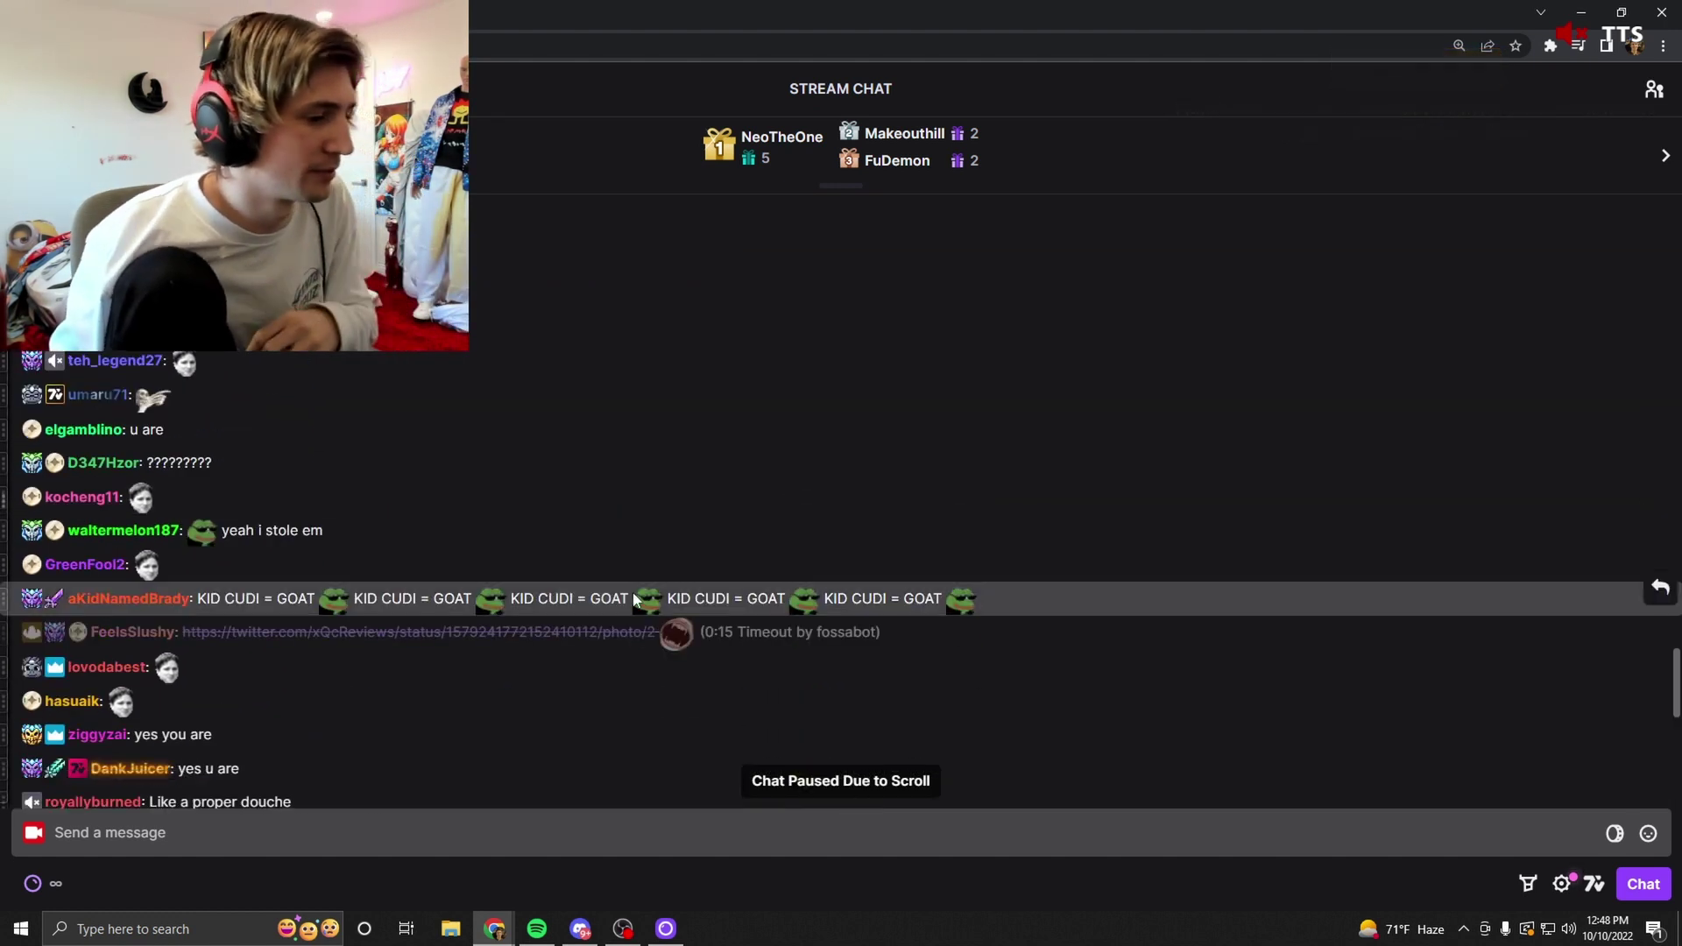
- Open the linked xQc Stream Reviews tweet, enlarge its group photo, and adjust the page zoom
{"action": "left_click", "coordinate": [421, 632]}
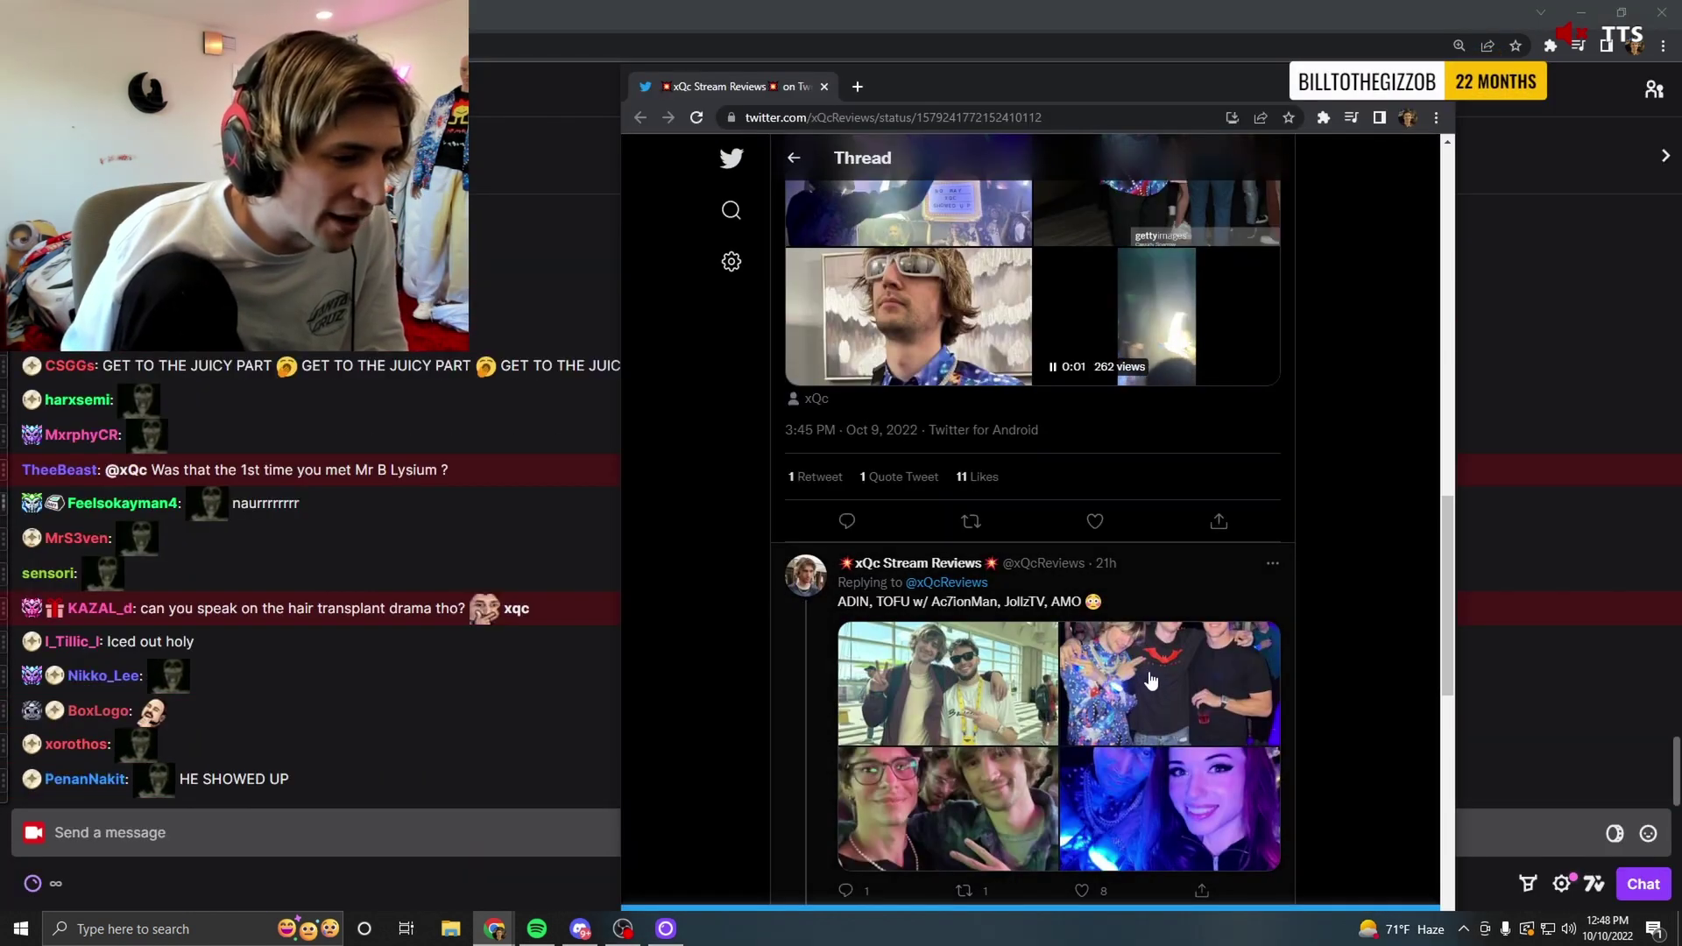
{"action": "left_click", "coordinate": [1151, 680]}
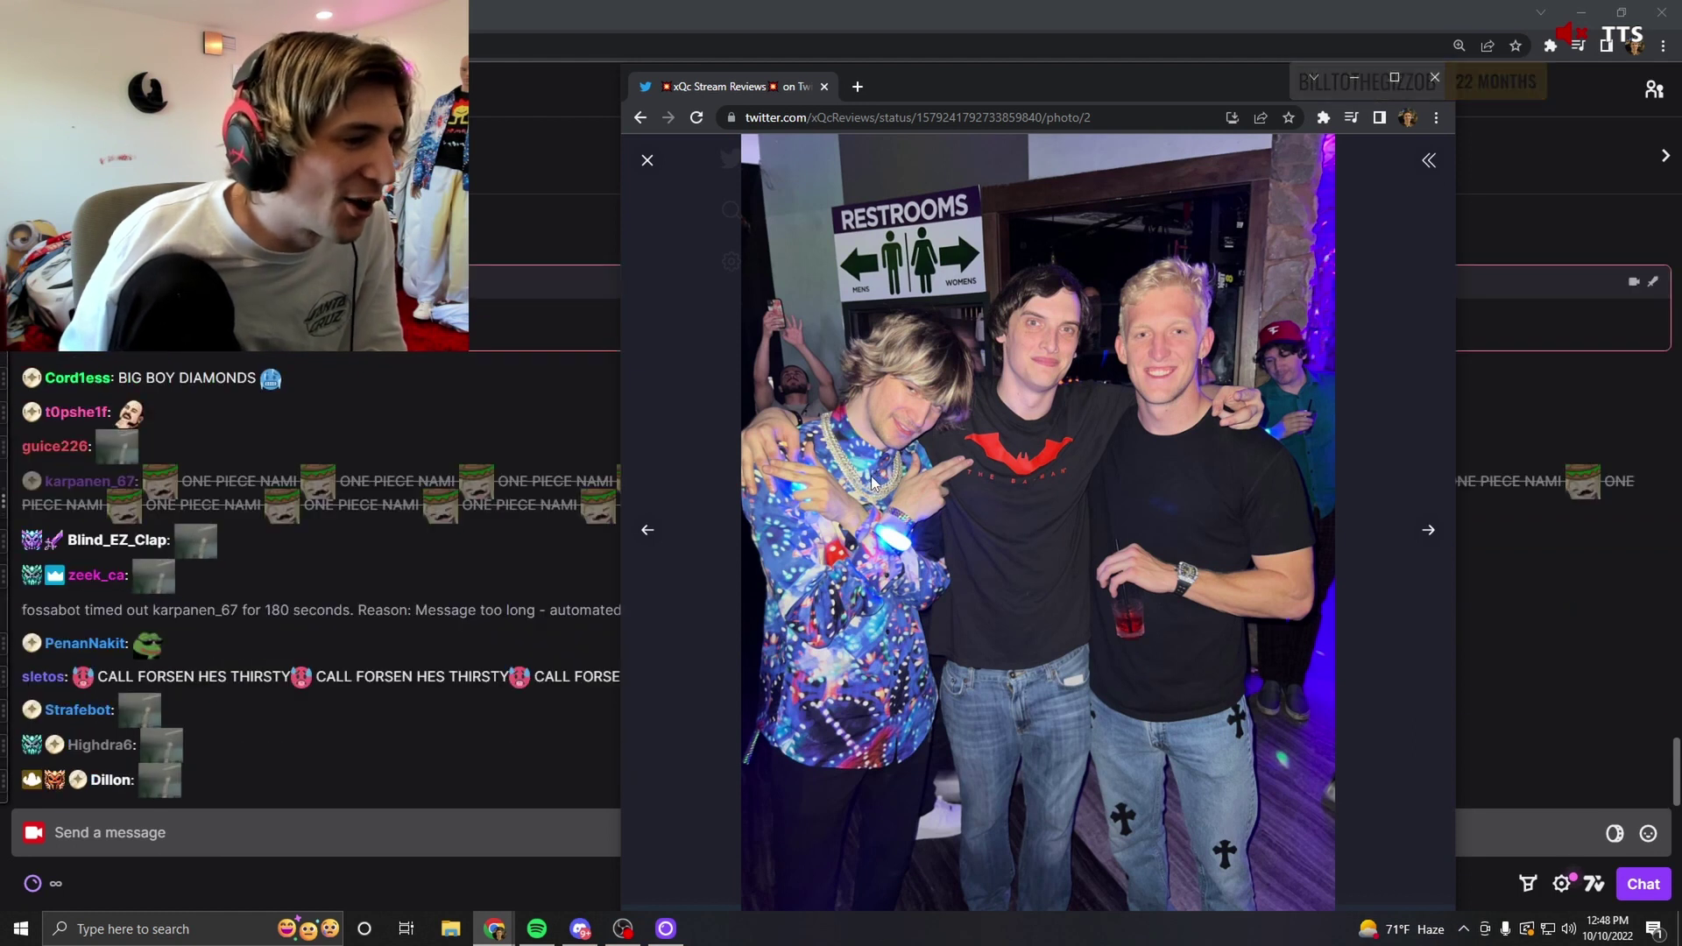
{"action": "left_click_drag", "start_coordinate": [1029, 93], "coordinate": [1057, 66]}
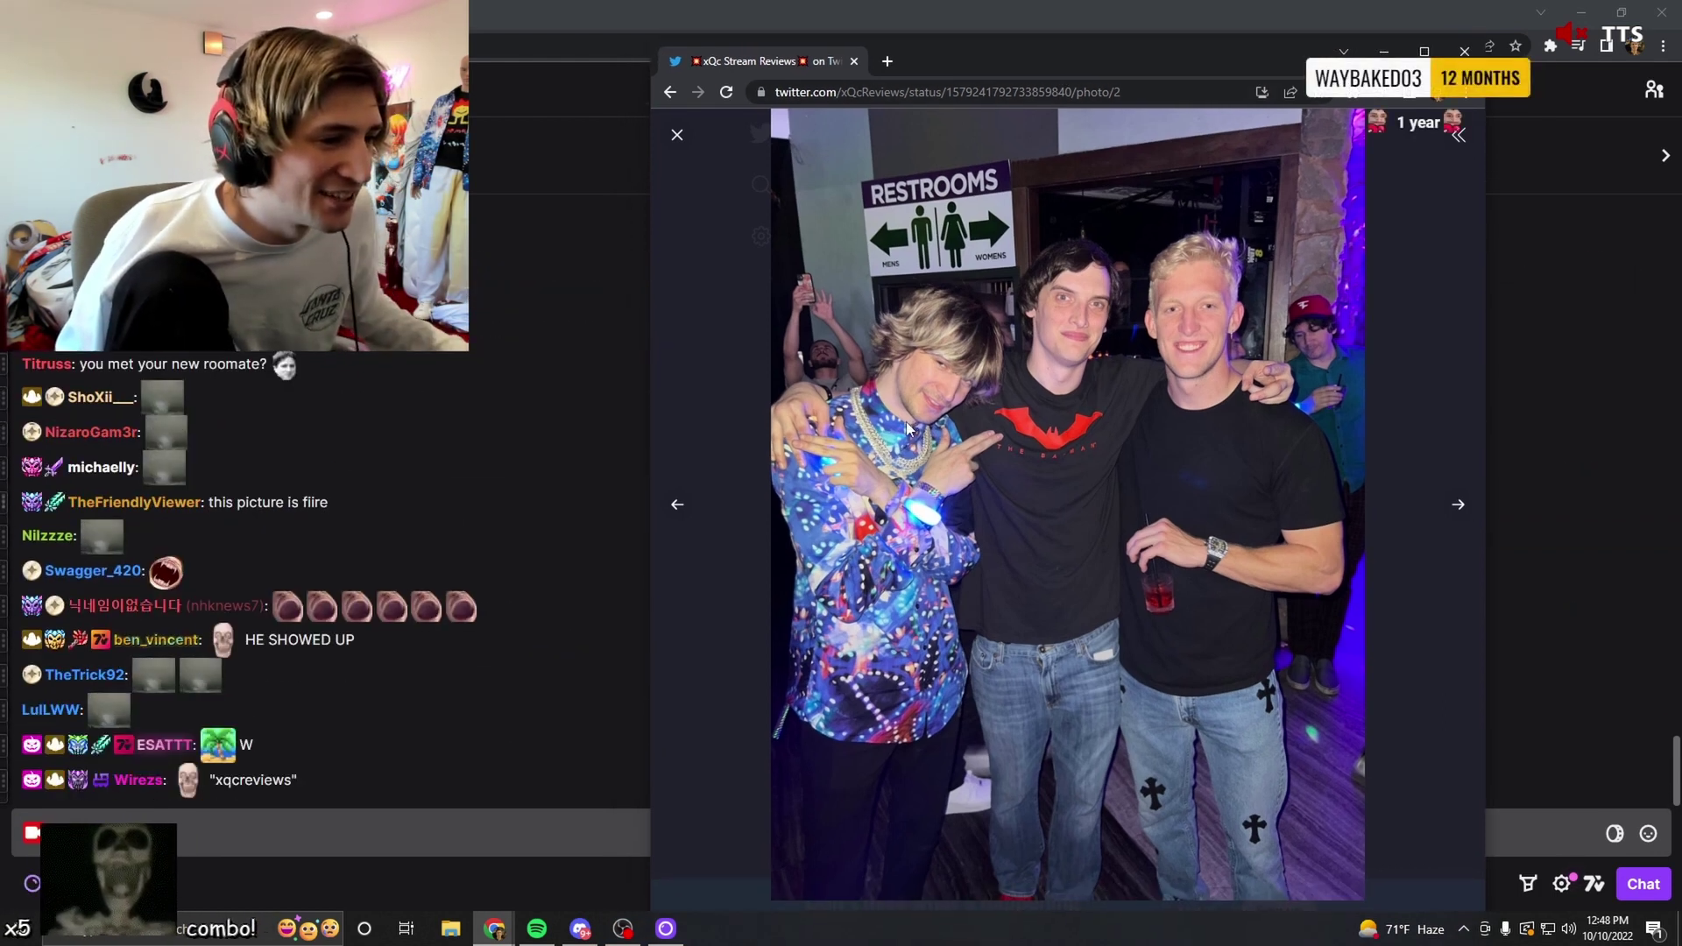
{"action": "key", "text": "ctrl+plus"}
{"action": "key", "text": "ctrl+plus"}
{"action": "key", "text": "ctrl+plus"}
{"action": "key", "text": "ctrl+plus"}
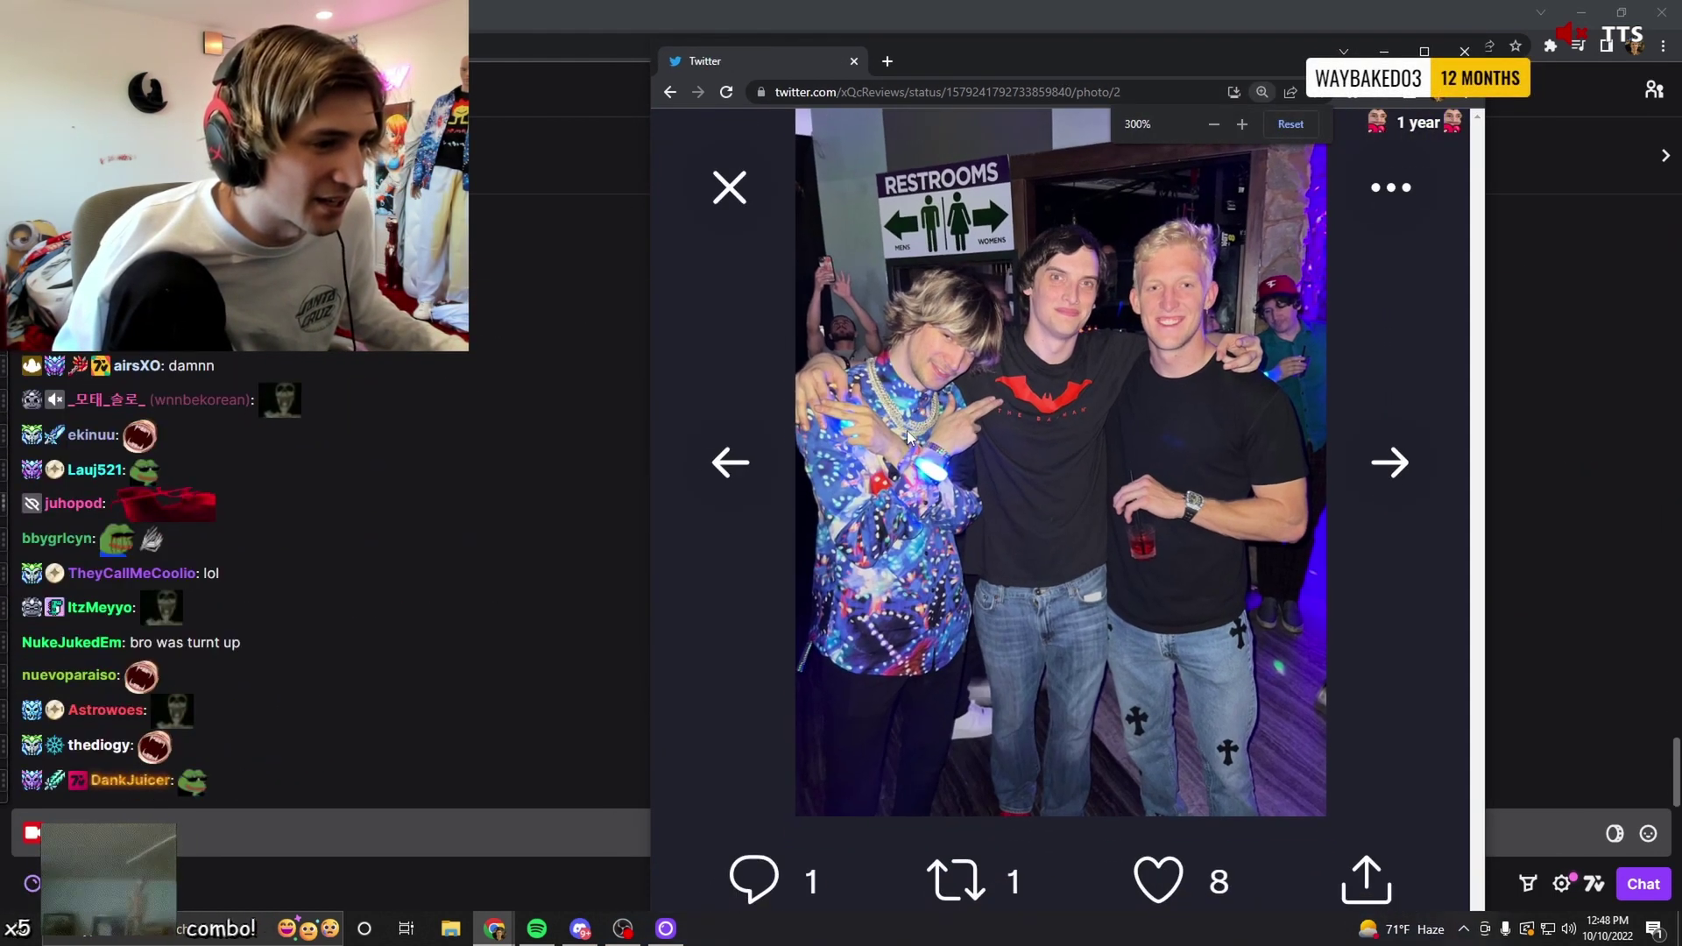
{"action": "key", "text": "ctrl+minus"}
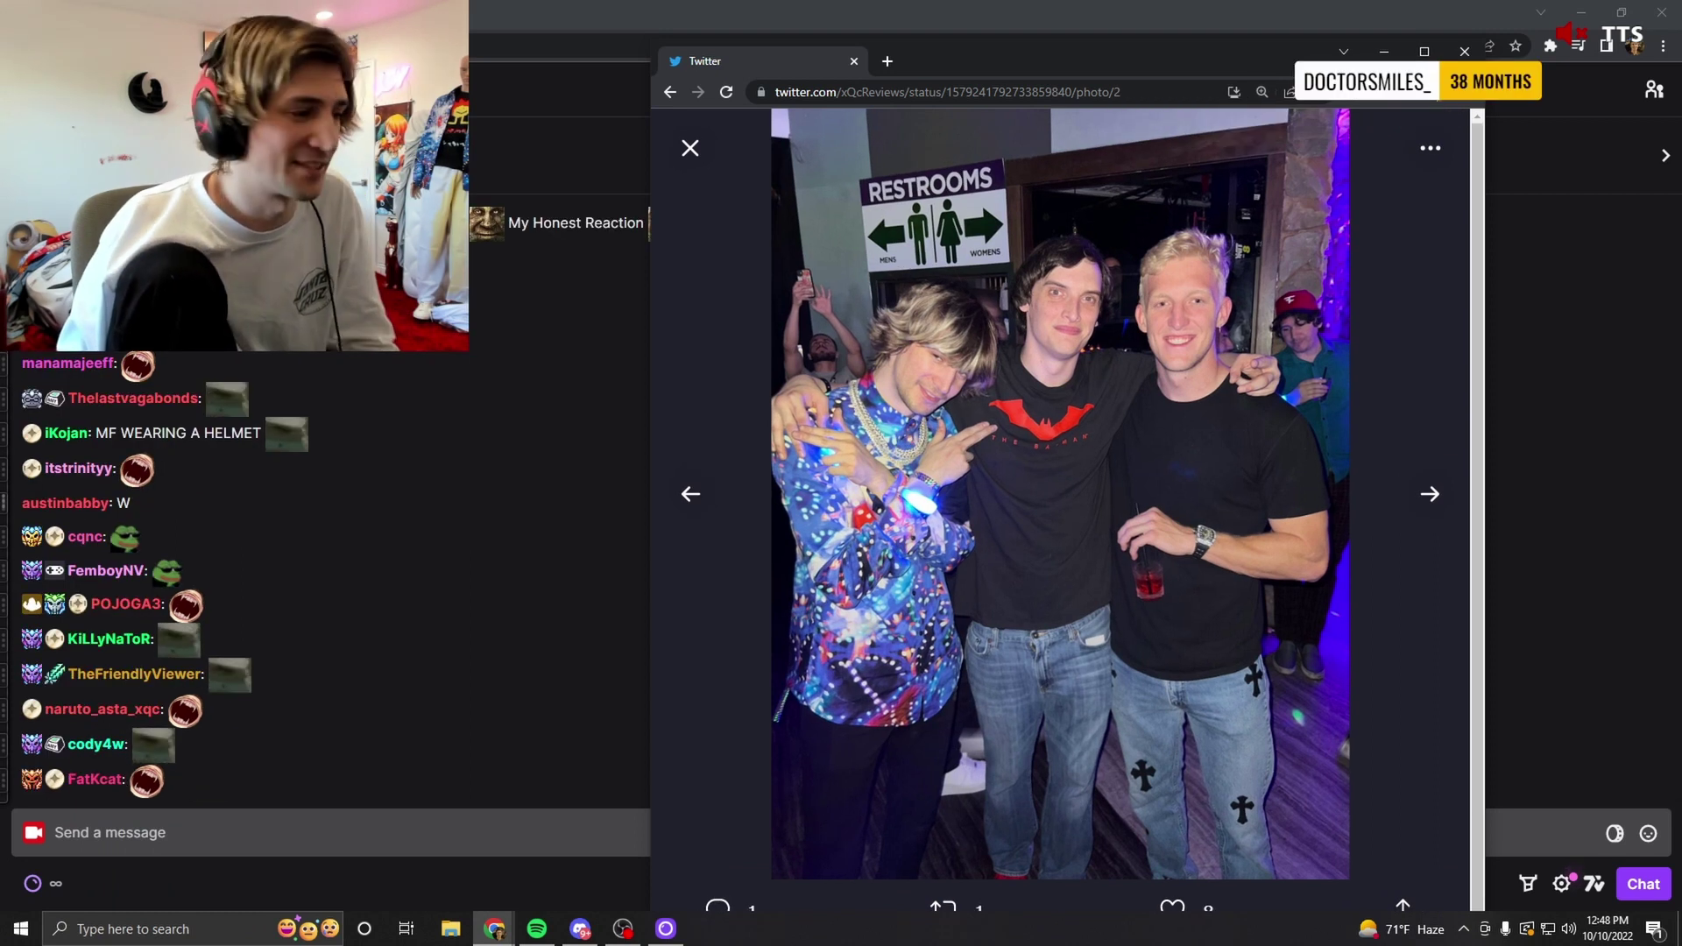